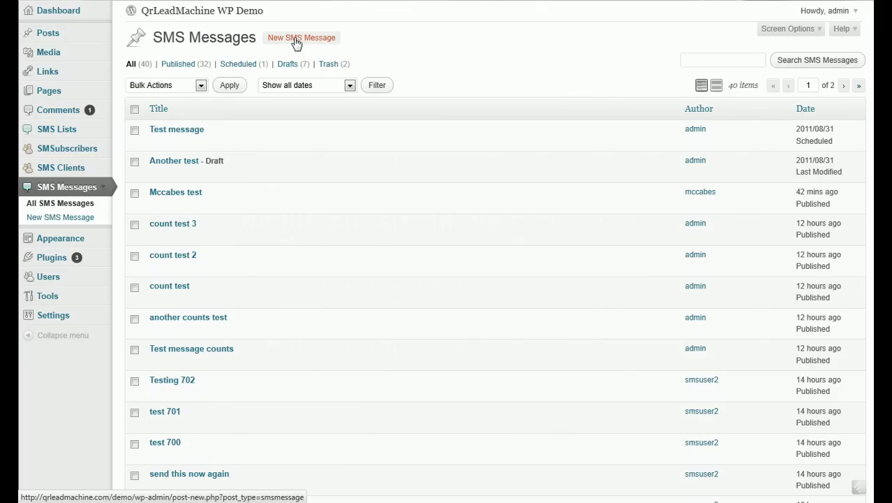
Create a new SMS message titled "Message title" with the content "Test message.".
{"action": "left_click", "coordinate": [238, 64]}
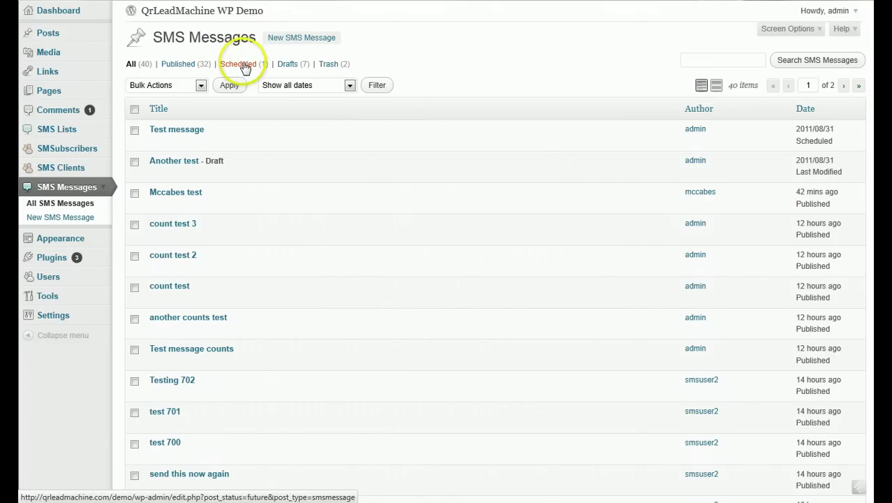
{"action": "left_click", "coordinate": [292, 40]}
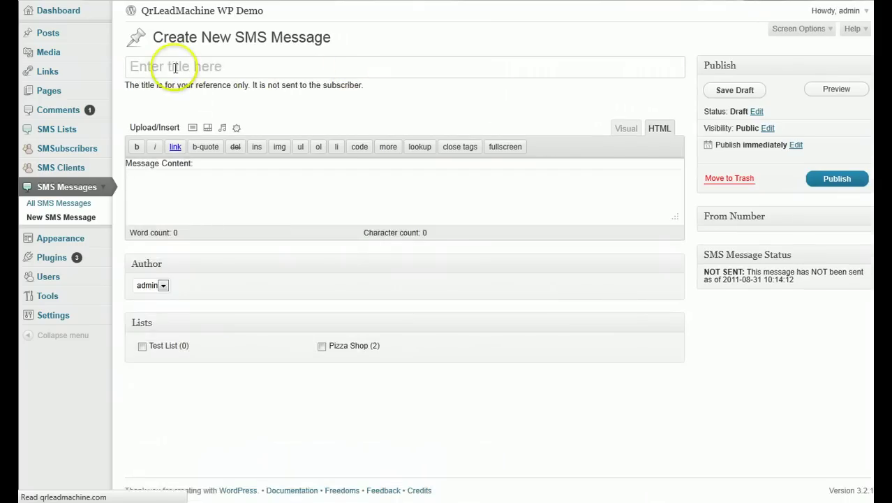
{"action": "left_click", "coordinate": [164, 70]}
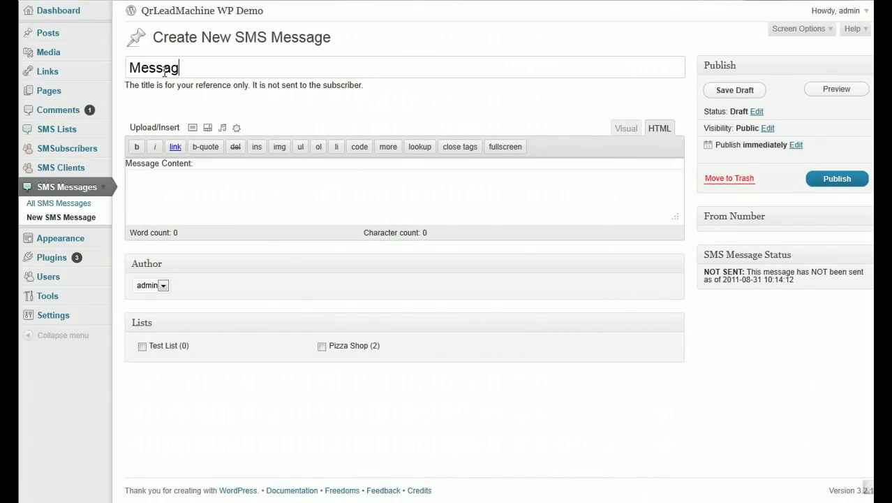
{"action": "type", "text": "Message title"}
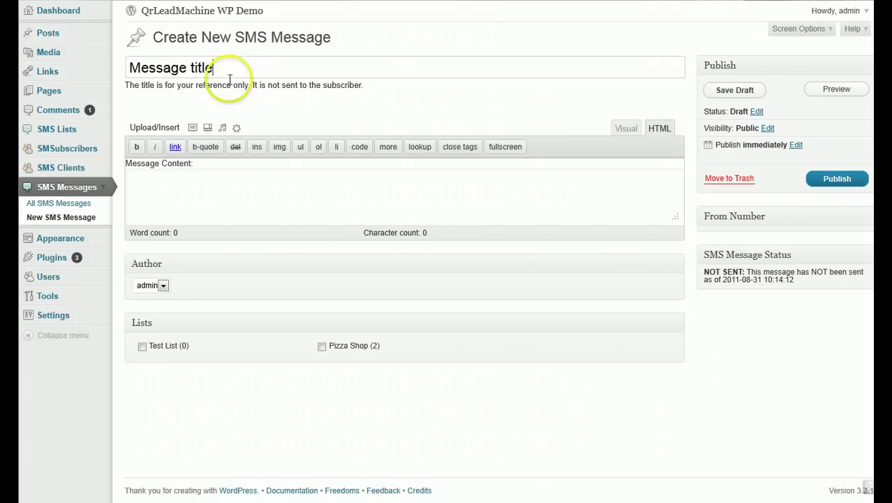
{"action": "left_click_drag", "start_coordinate": [230, 70], "coordinate": [99, 69]}
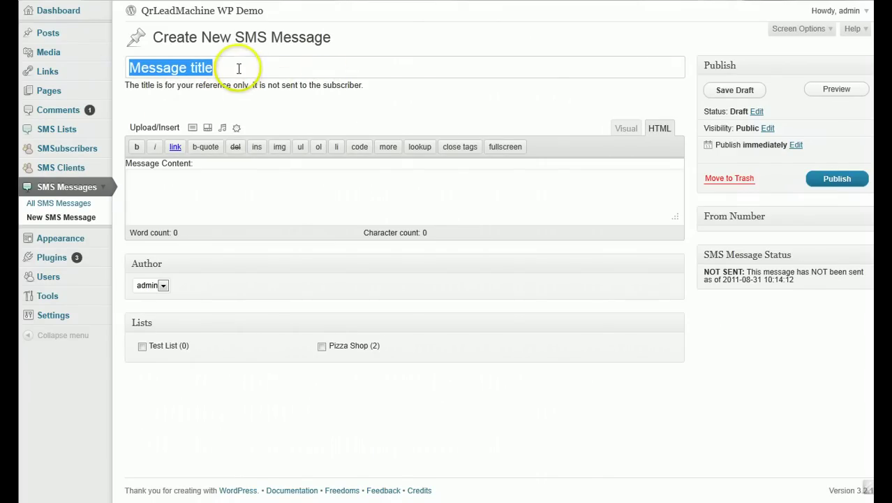
{"action": "left_click", "coordinate": [182, 184]}
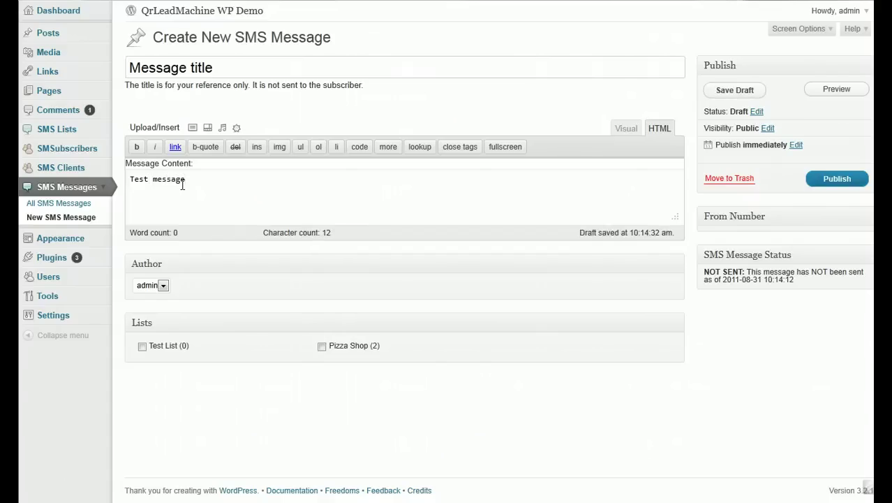
{"action": "left_click", "coordinate": [208, 188]}
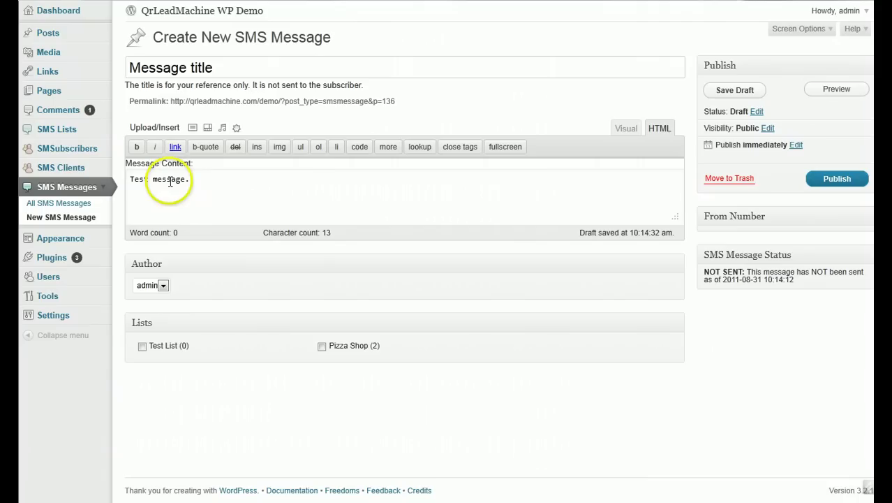
Make the word "message" bold in the message content using the visual editor.
{"action": "left_click", "coordinate": [626, 127]}
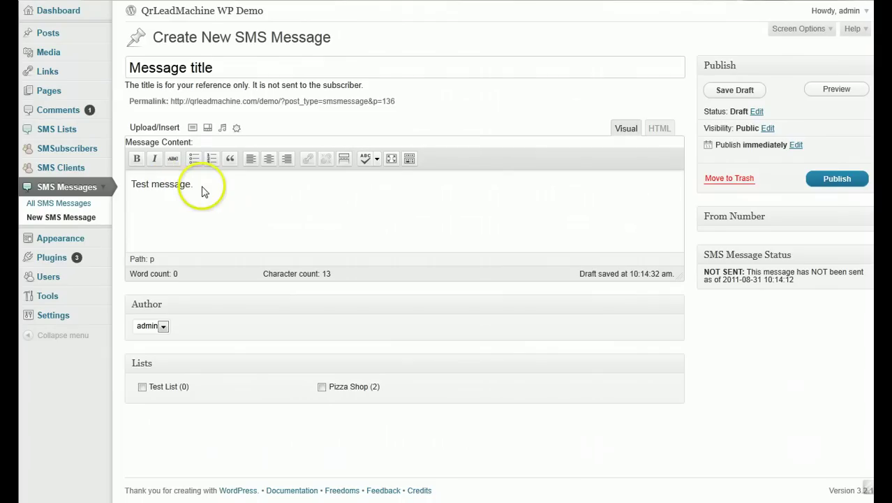
{"action": "left_click", "coordinate": [172, 184]}
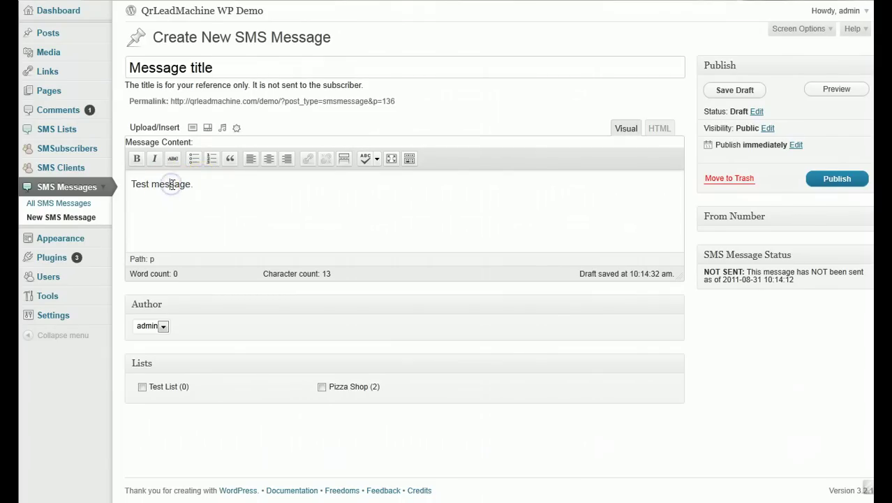
{"action": "left_click", "coordinate": [137, 159]}
{"action": "left_click", "coordinate": [177, 200]}
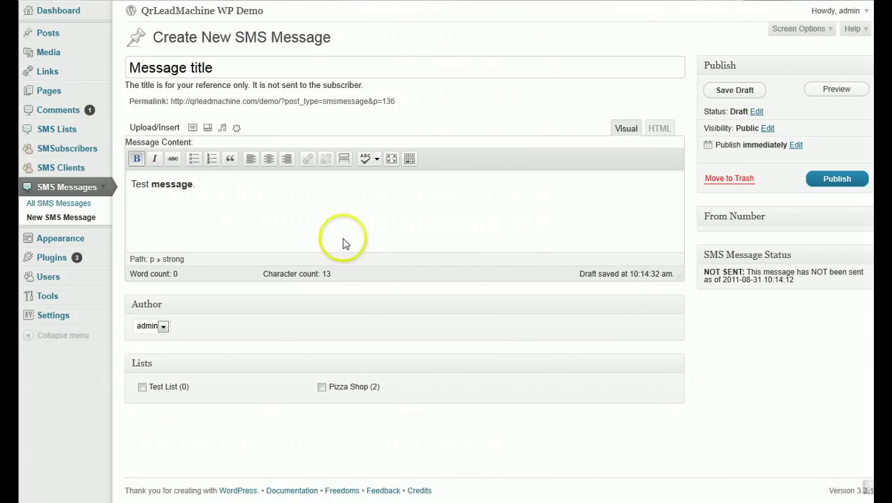
Remove the strong tags from the message content in HTML view, restoring the plain text "Test message.".
{"action": "left_click", "coordinate": [657, 130]}
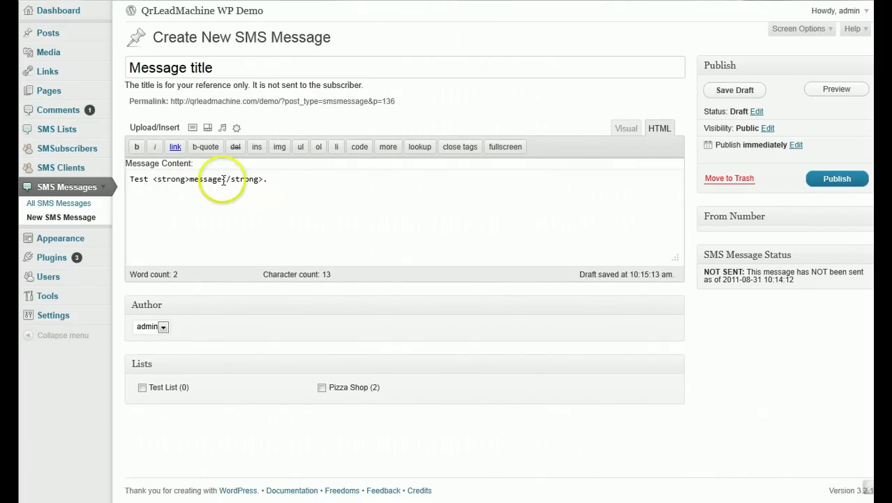
{"action": "left_click_drag", "start_coordinate": [221, 180], "coordinate": [281, 171]}
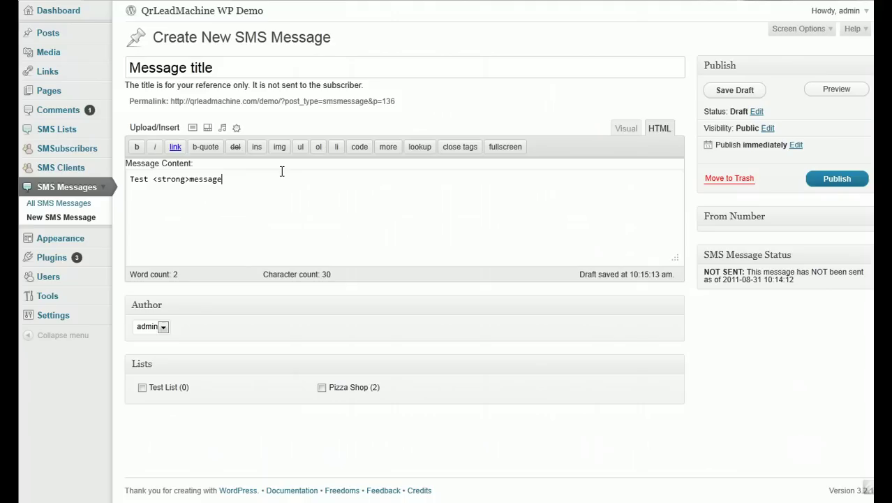
{"action": "left_click", "coordinate": [191, 180]}
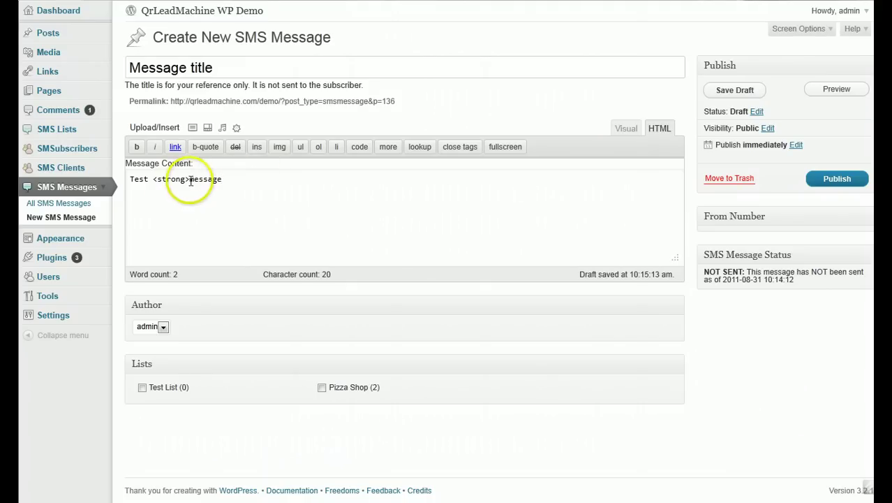
{"action": "left_click_drag", "start_coordinate": [191, 180], "coordinate": [159, 178]}
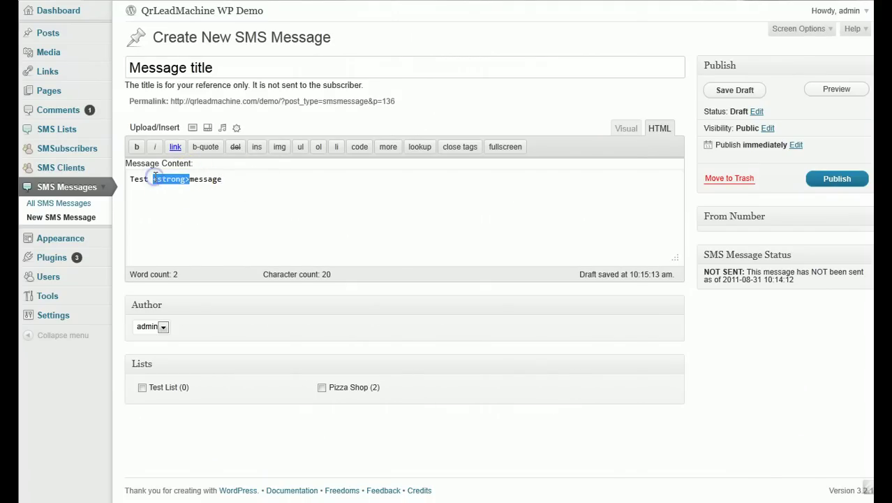
{"action": "left_click", "coordinate": [185, 179]}
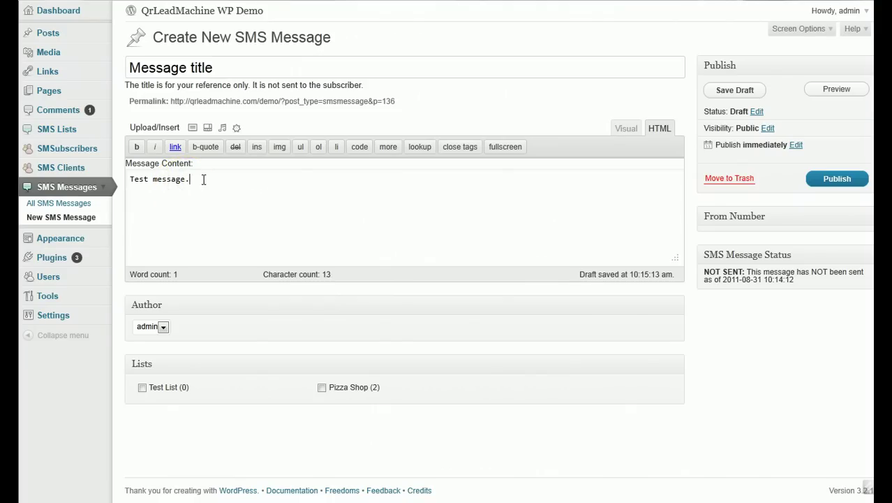
Assign the message to the Pizza Shop list and select the second available sender number.
{"action": "left_click", "coordinate": [322, 388]}
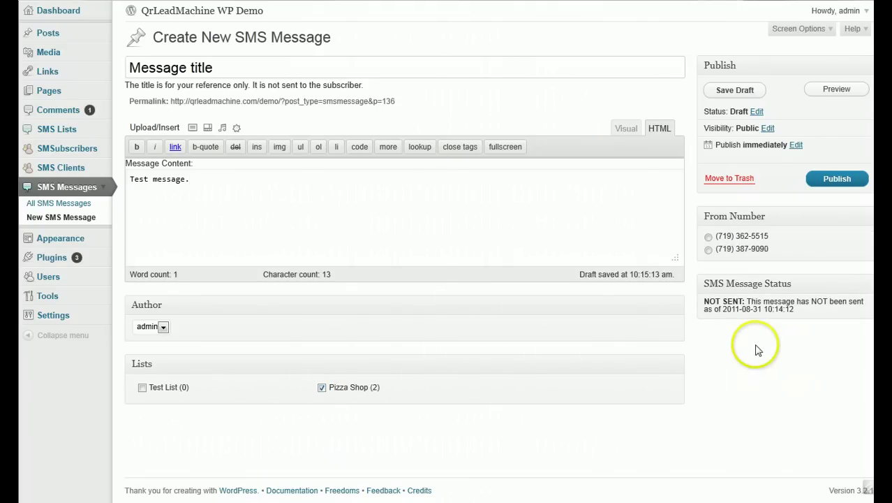
{"action": "left_click", "coordinate": [708, 250]}
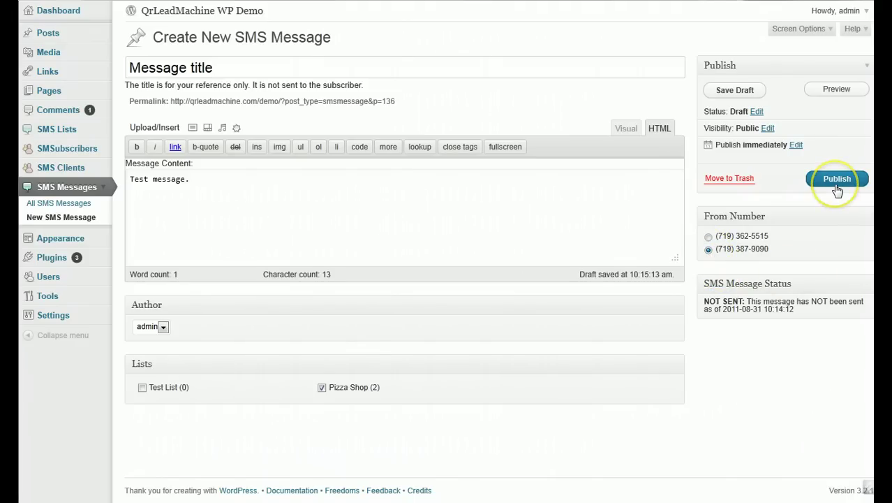
{"action": "left_click", "coordinate": [841, 183]}
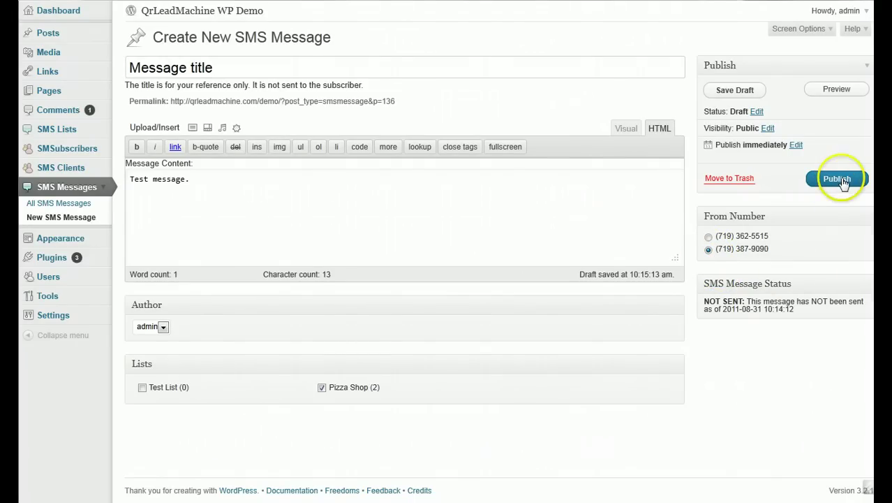
{"action": "left_click", "coordinate": [842, 183]}
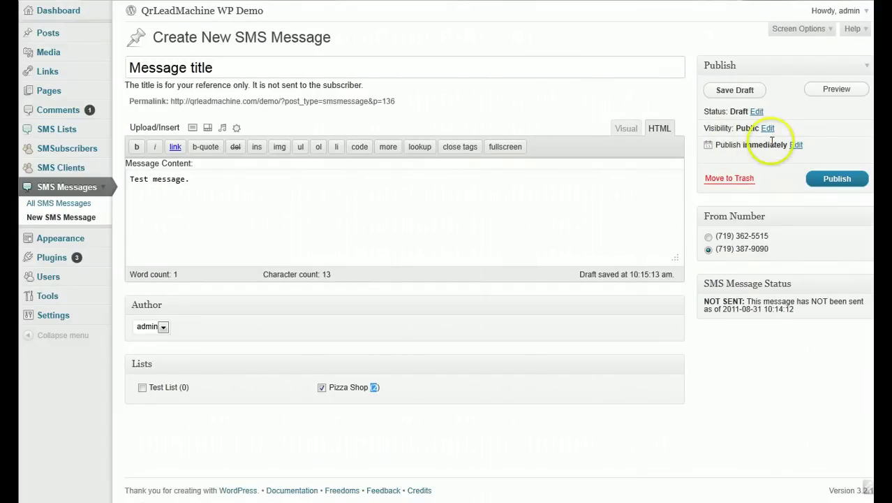
Schedule the message for Aug 31, 2011 @ 11:14 and confirm that it should be sent.
{"action": "left_click", "coordinate": [796, 145]}
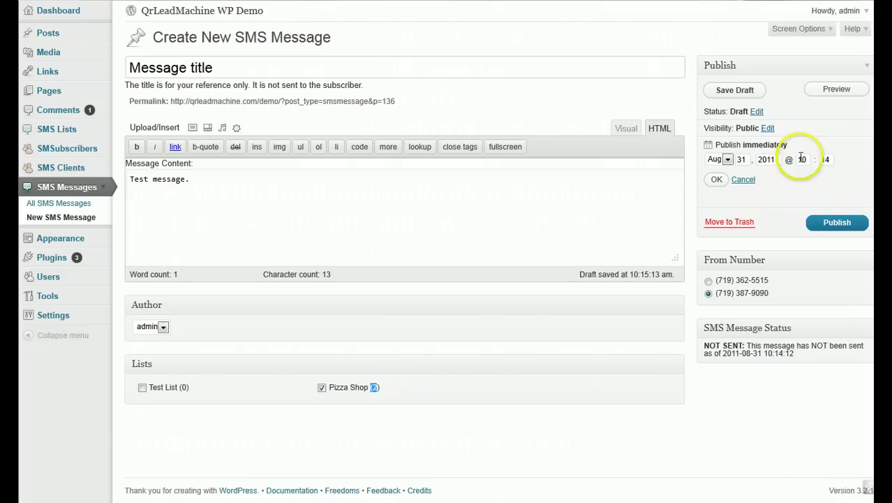
{"action": "left_click", "coordinate": [743, 180]}
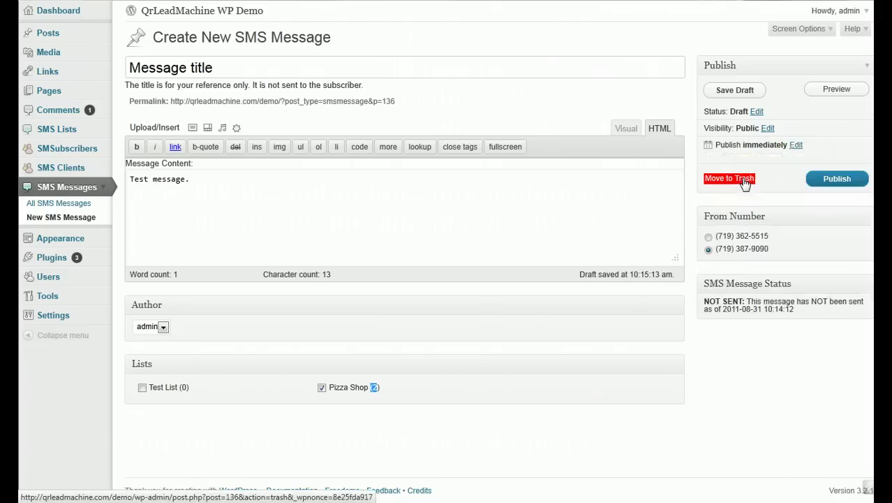
{"action": "left_click", "coordinate": [795, 146]}
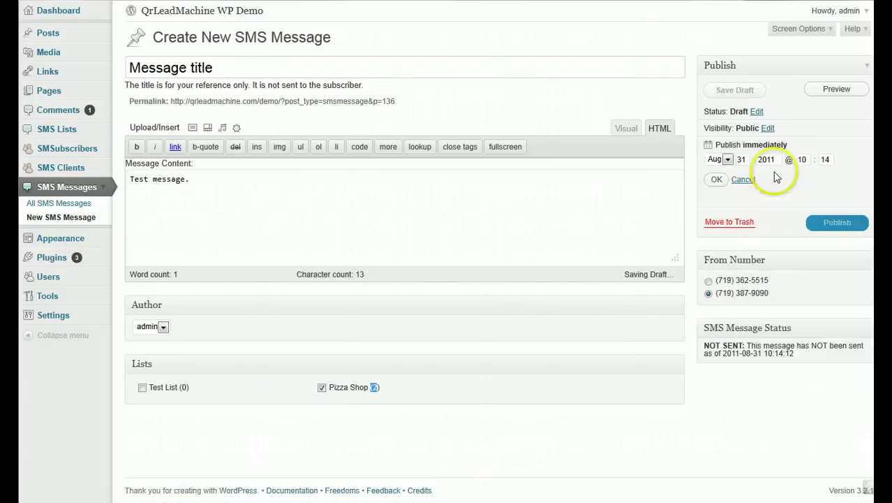
{"action": "left_click_drag", "start_coordinate": [809, 160], "coordinate": [795, 161]}
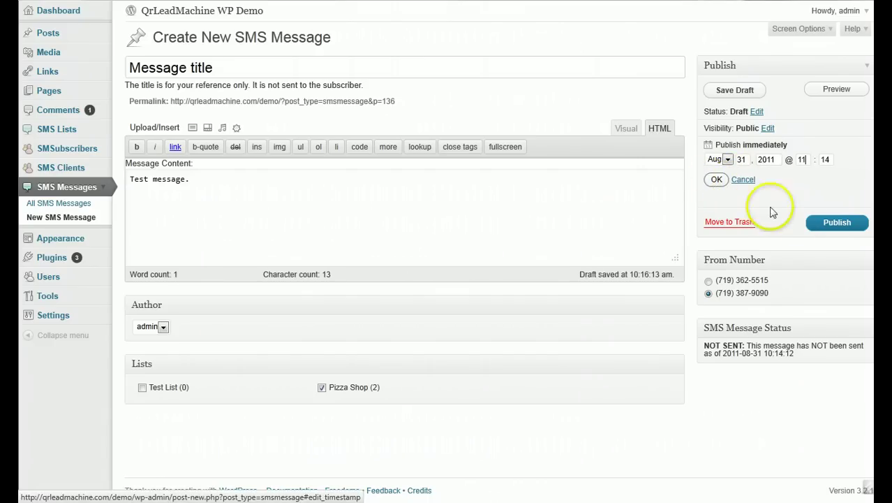
{"action": "left_click", "coordinate": [716, 181]}
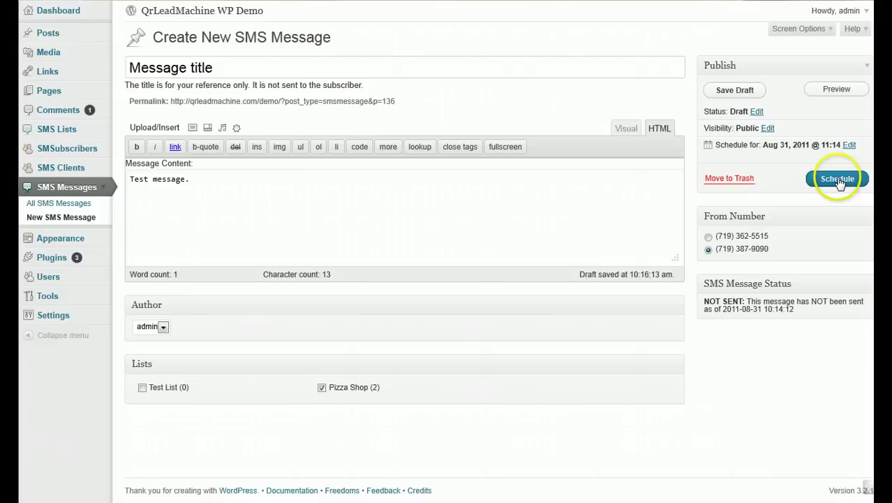
{"action": "left_click", "coordinate": [838, 181]}
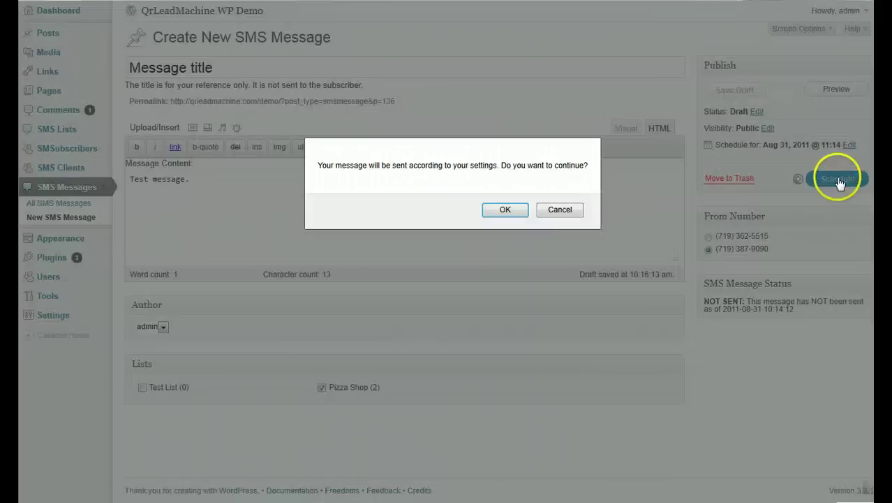
{"action": "left_click", "coordinate": [508, 214]}
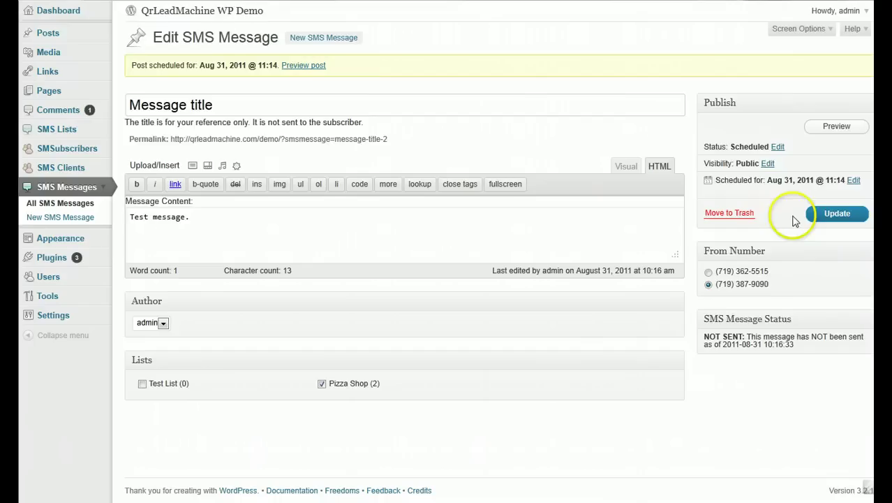
Filter the SMS messages to the scheduled ones and open "Message title" for editing.
{"action": "left_click", "coordinate": [49, 204]}
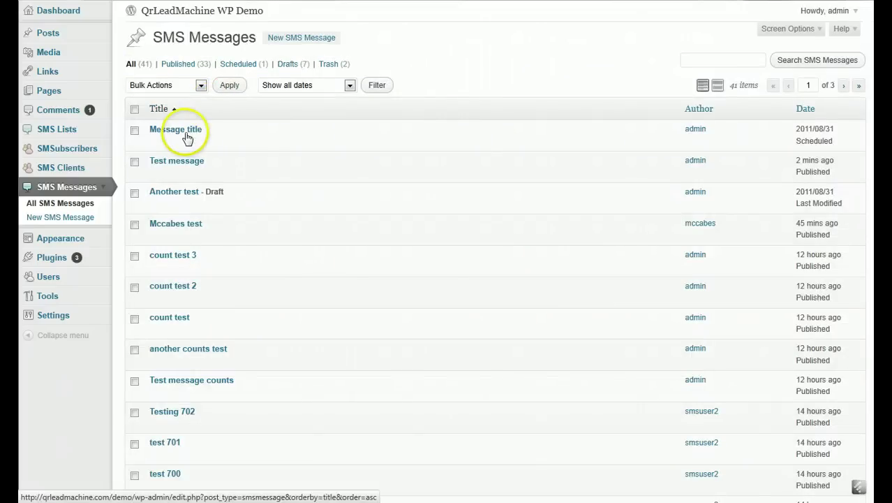
{"action": "mouse_move", "coordinate": [175, 139]}
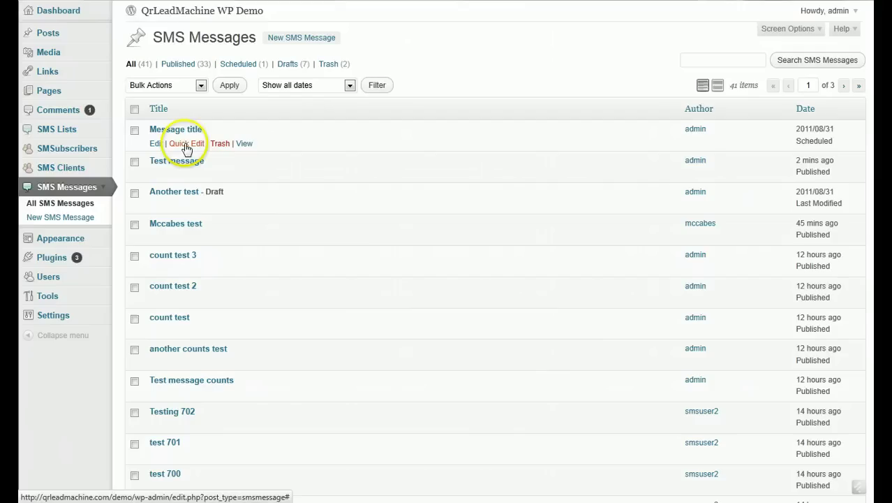
{"action": "left_click", "coordinate": [239, 66]}
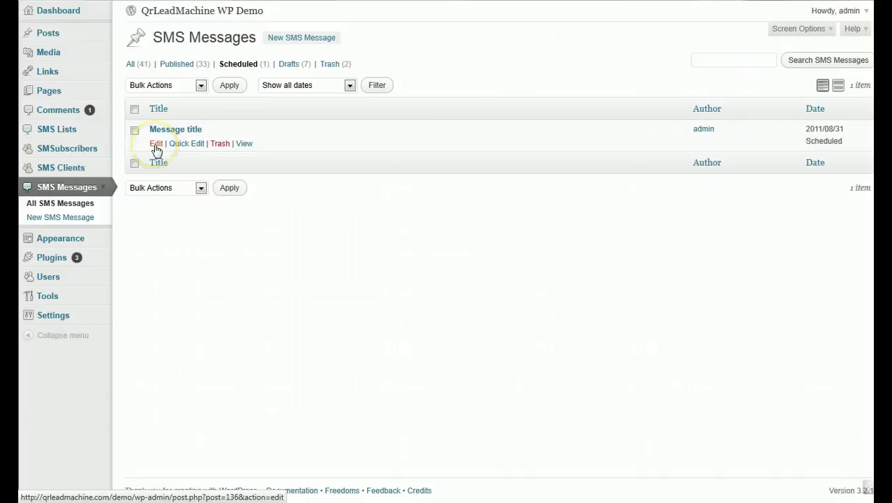
{"action": "left_click", "coordinate": [156, 147]}
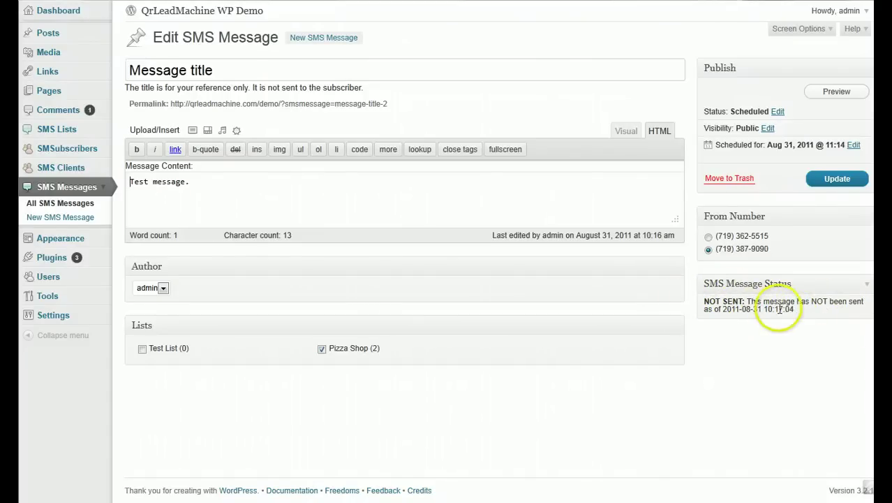
Change the scheduled message's content to "Test message 2." and save the update.
{"action": "left_click", "coordinate": [213, 183]}
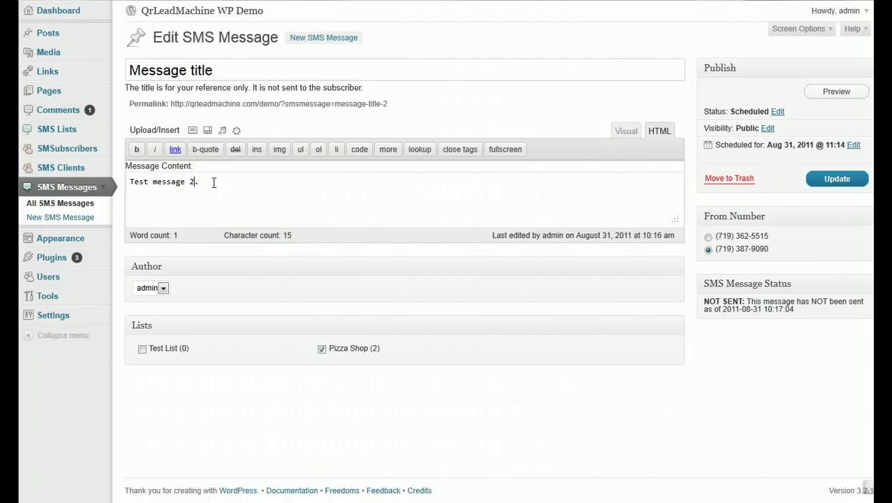
{"action": "left_click", "coordinate": [843, 179]}
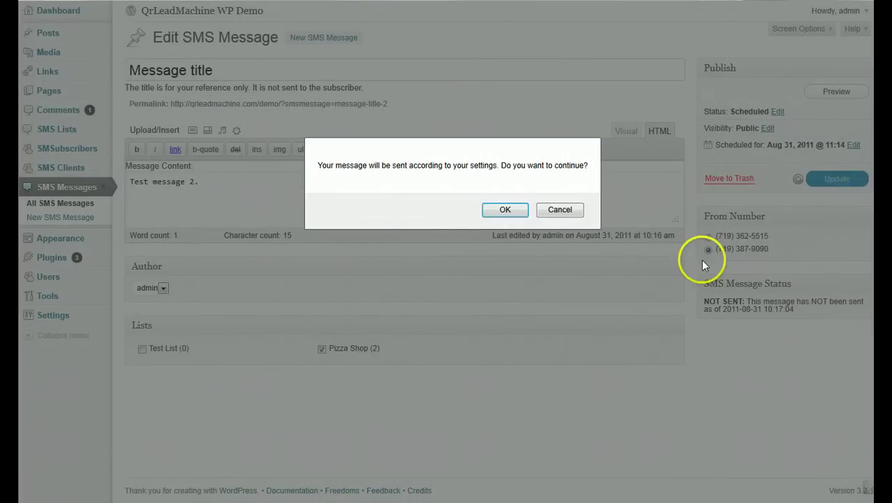
{"action": "left_click", "coordinate": [506, 210]}
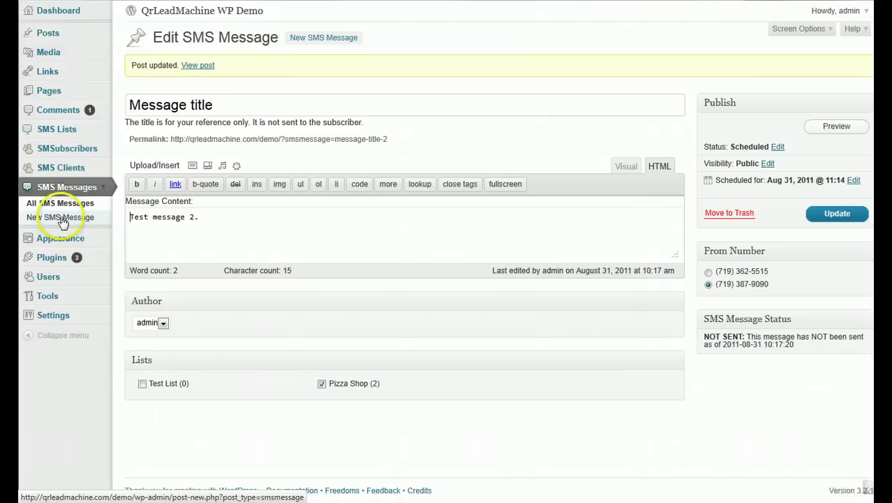
Return to the full SMS message list and open the published "Test message" to examine its sending status.
{"action": "left_click", "coordinate": [62, 208]}
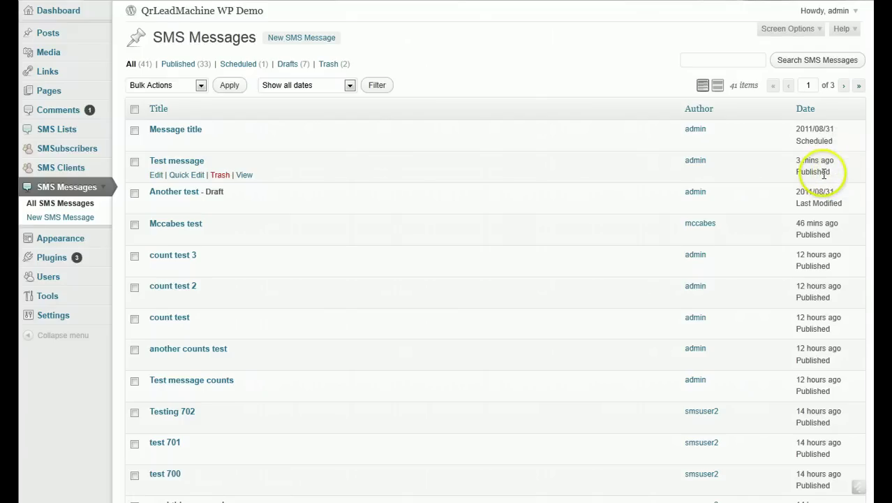
{"action": "left_click", "coordinate": [159, 175]}
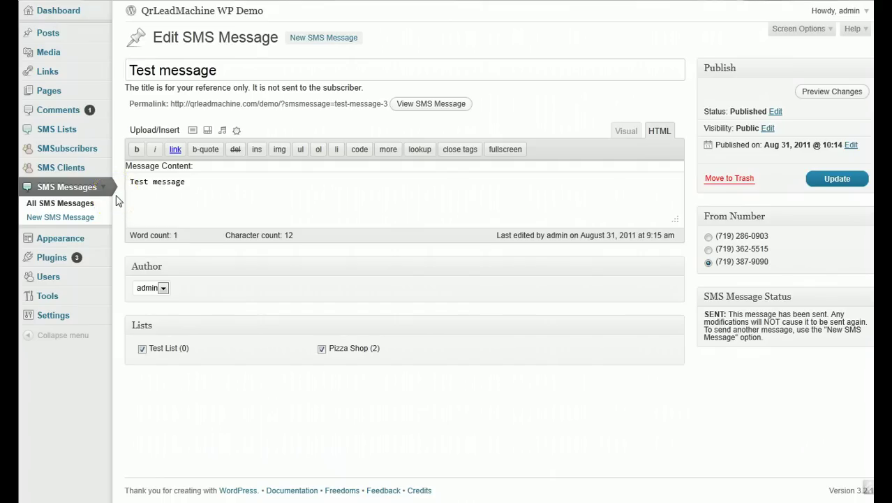
Open the list of all SMS messages in the client account and review the client's own messages.
{"action": "left_click", "coordinate": [70, 204]}
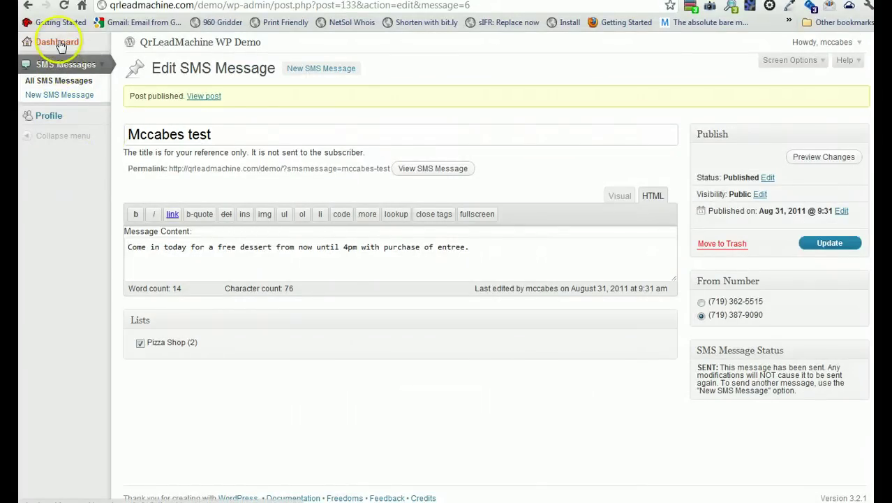
{"action": "left_click", "coordinate": [56, 80]}
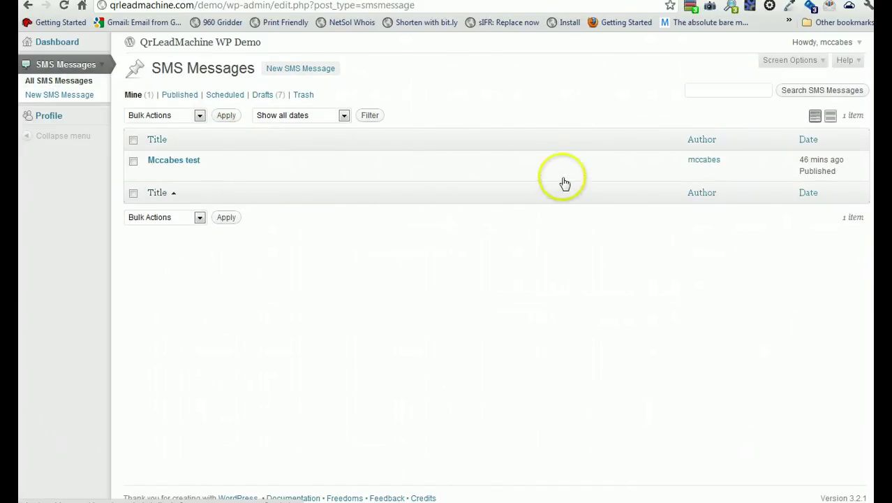
{"action": "mouse_move", "coordinate": [184, 190]}
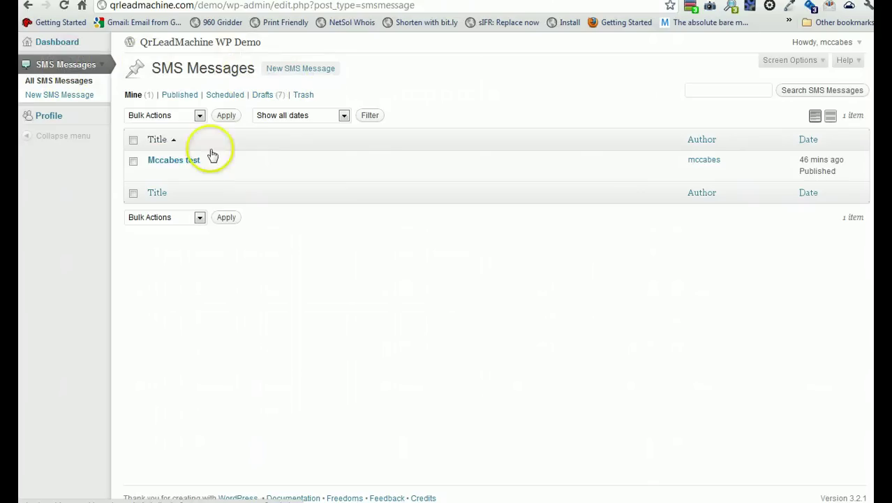
{"action": "mouse_move", "coordinate": [214, 172]}
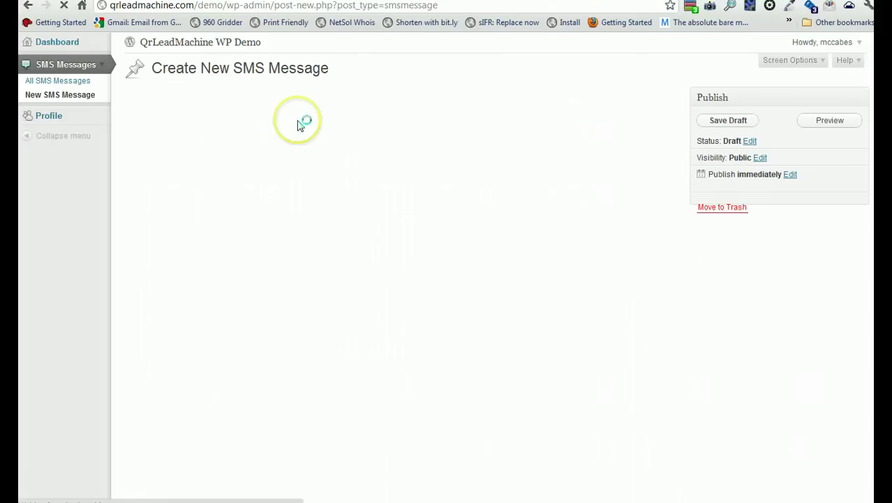
On a new SMS message, view the publish date options and the sender numbers offered for the Pizza Shop list, leaving both unset.
{"action": "left_click", "coordinate": [789, 174]}
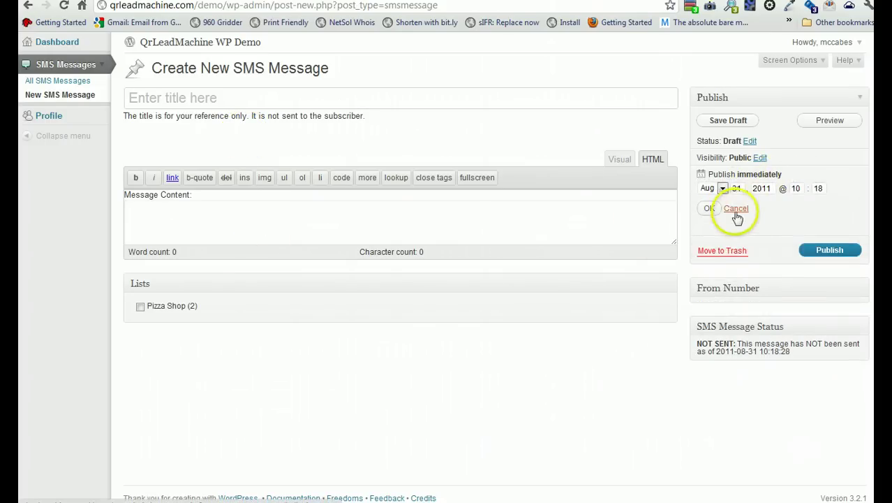
{"action": "left_click", "coordinate": [737, 212]}
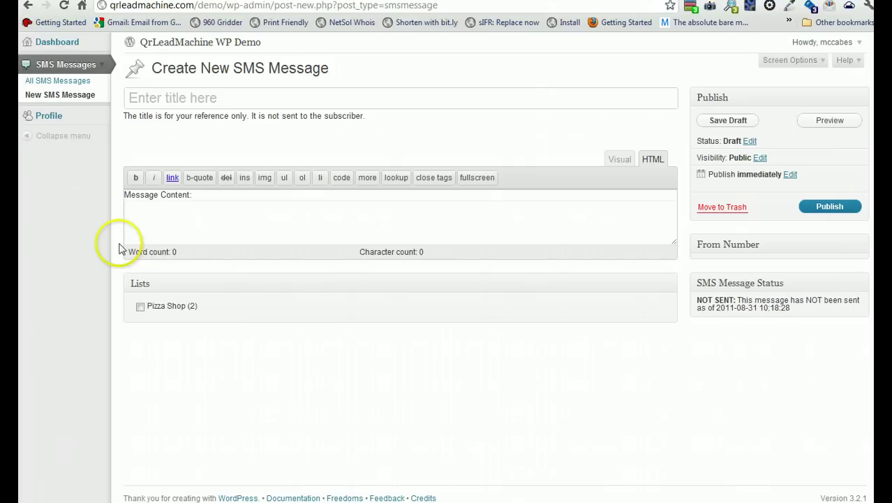
{"action": "left_click", "coordinate": [139, 306]}
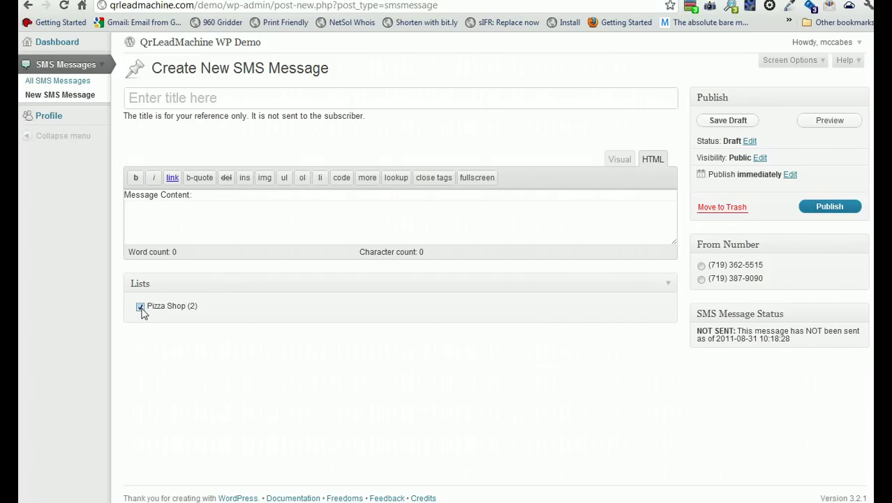
{"action": "left_click", "coordinate": [141, 308]}
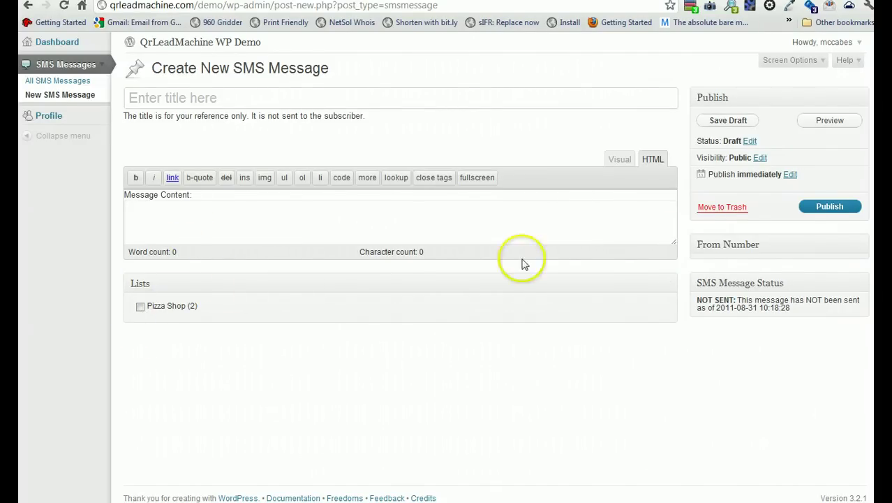
Try to publish the blank message, enter "message" as its content, and try publishing again without a list or sender number.
{"action": "left_click", "coordinate": [818, 206]}
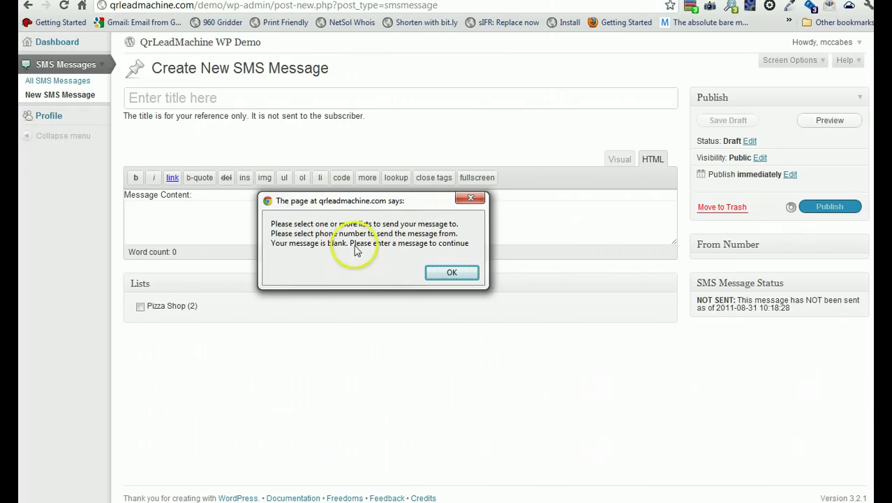
{"action": "left_click", "coordinate": [450, 274]}
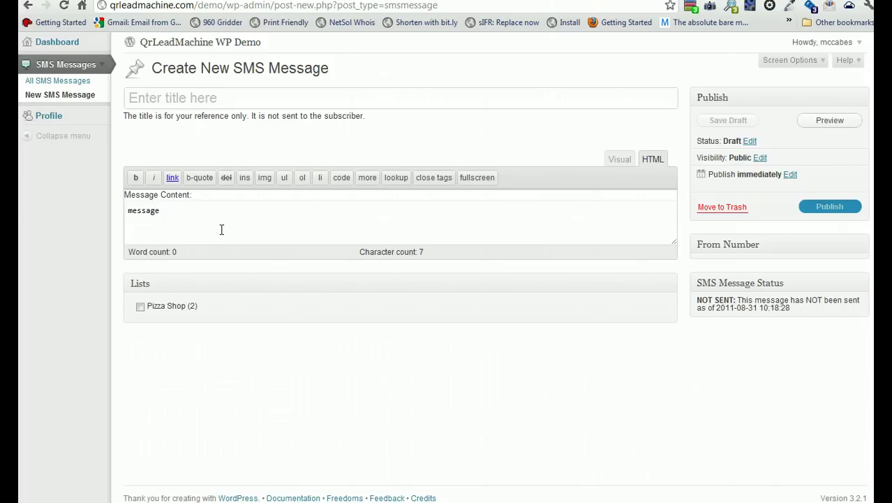
{"action": "left_click", "coordinate": [833, 206]}
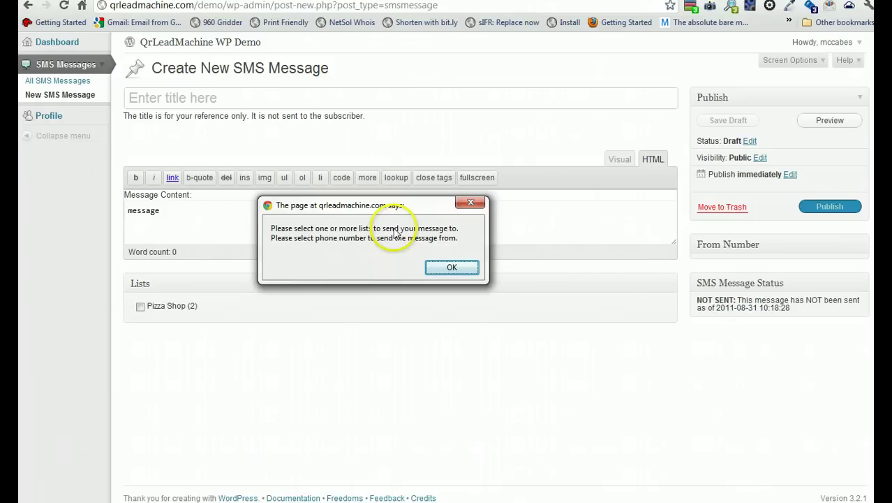
{"action": "left_click", "coordinate": [450, 268]}
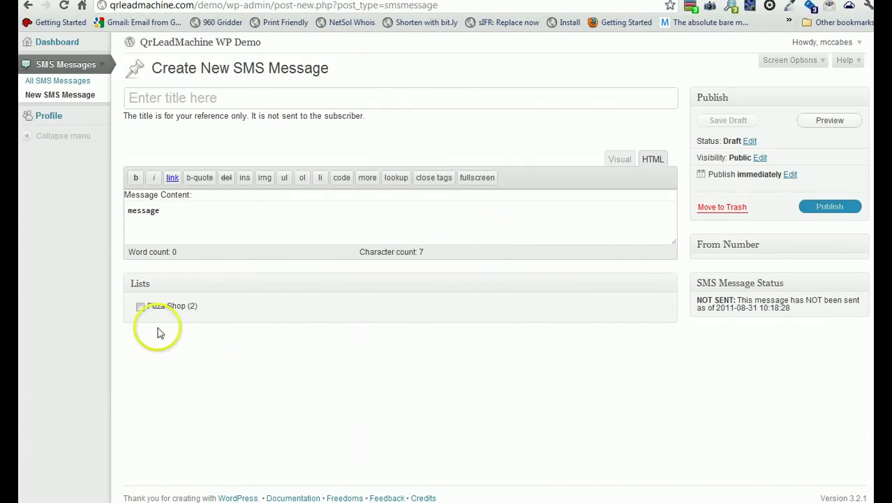
Select the Pizza Shop list and the second sender number, start publishing the message, and cancel at the send confirmation.
{"action": "left_click", "coordinate": [140, 308]}
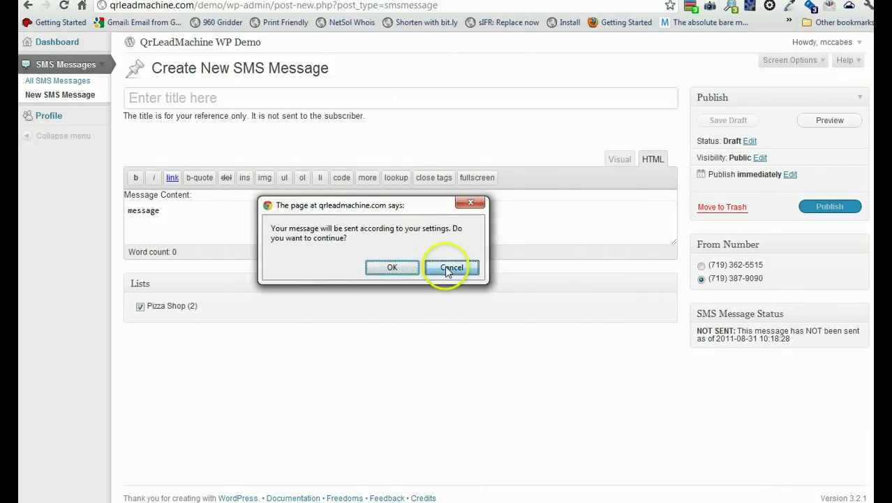
{"action": "left_click", "coordinate": [450, 268]}
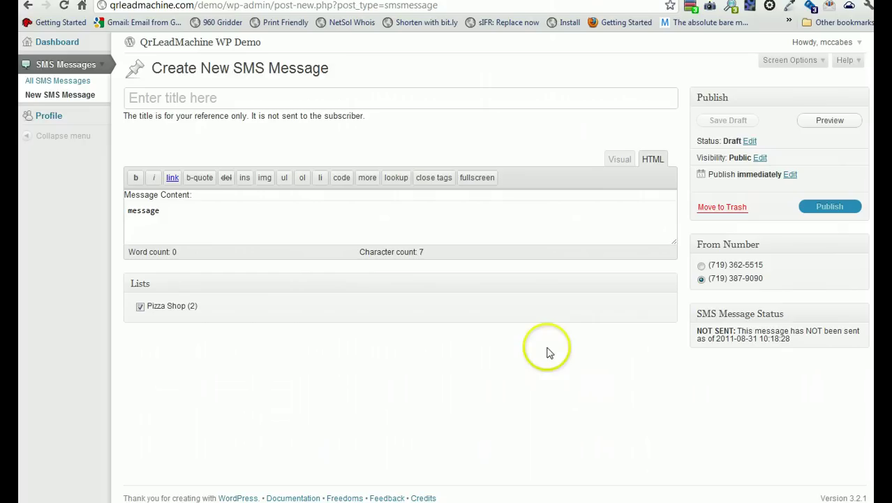